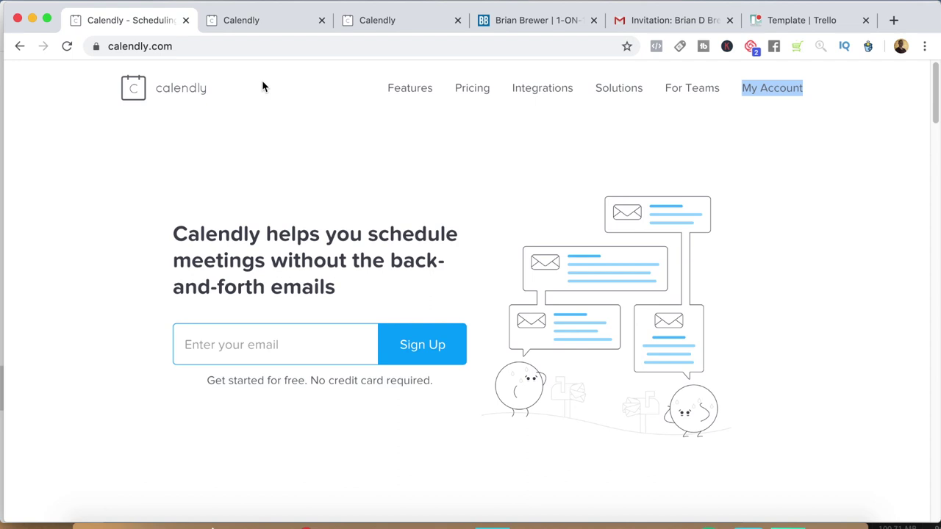
Step: Copy the booking link of the 45-minute consultation from the Calendly event types list
click(254, 27)
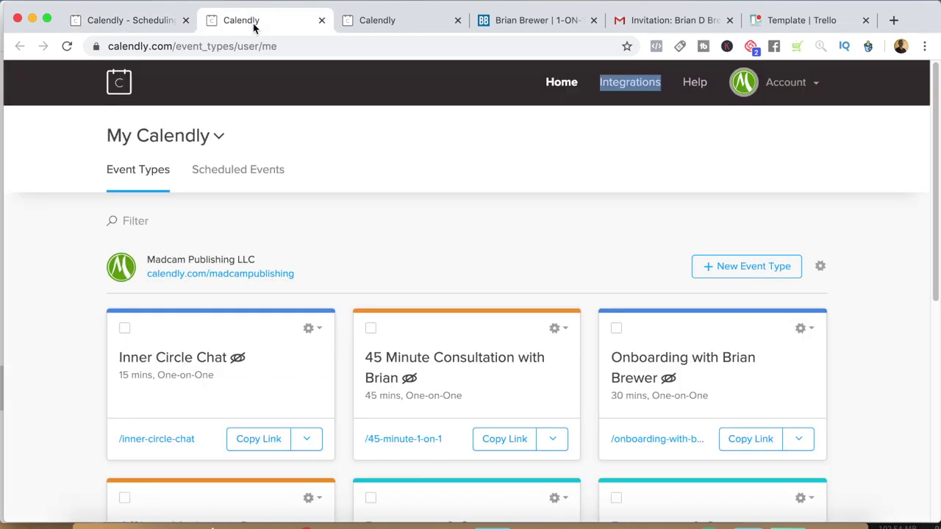
scroll(657, 244, down, 1)
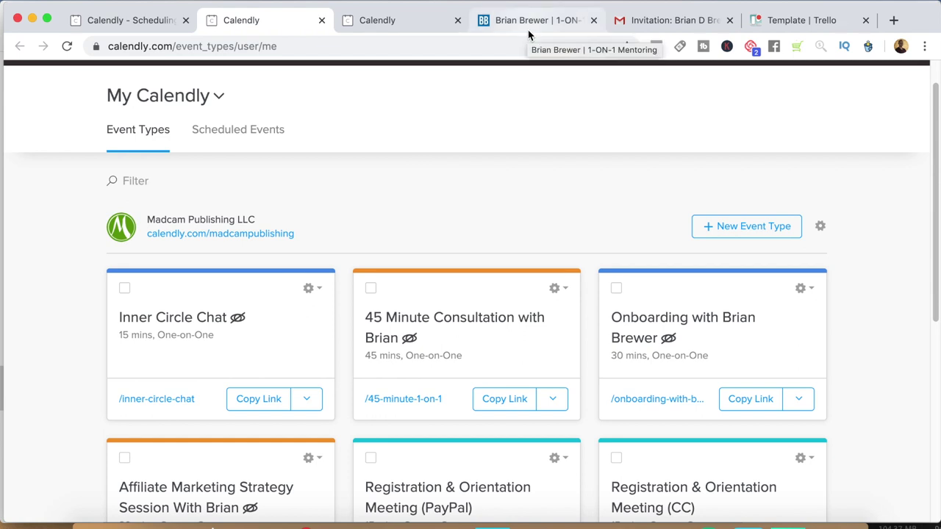
click(505, 400)
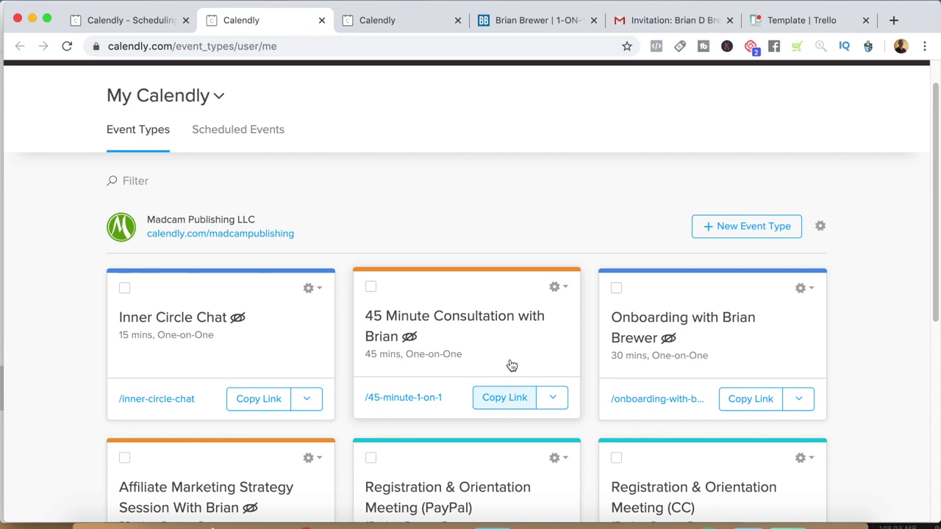
Step: View the Calendly integrations page and open the 45-minute consultation booking page through the mentoring website's schedule-a-call link
click(400, 22)
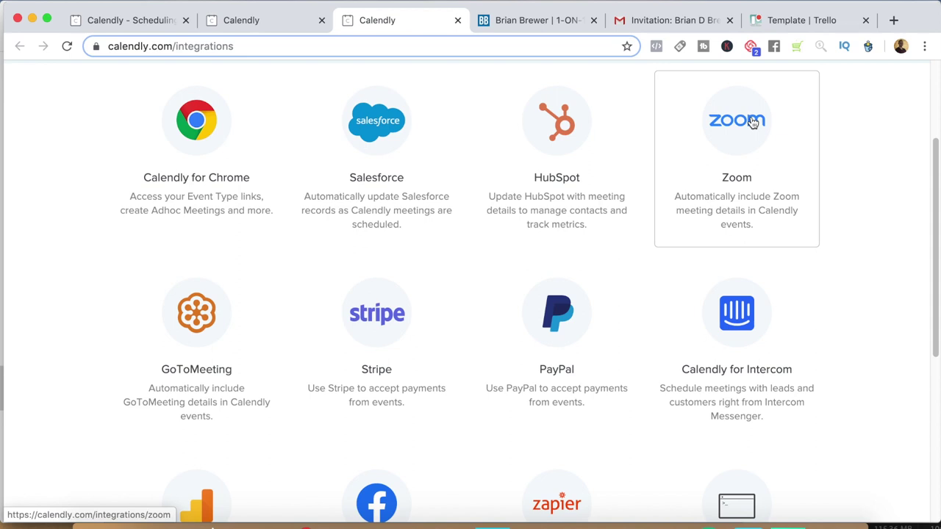
click(534, 24)
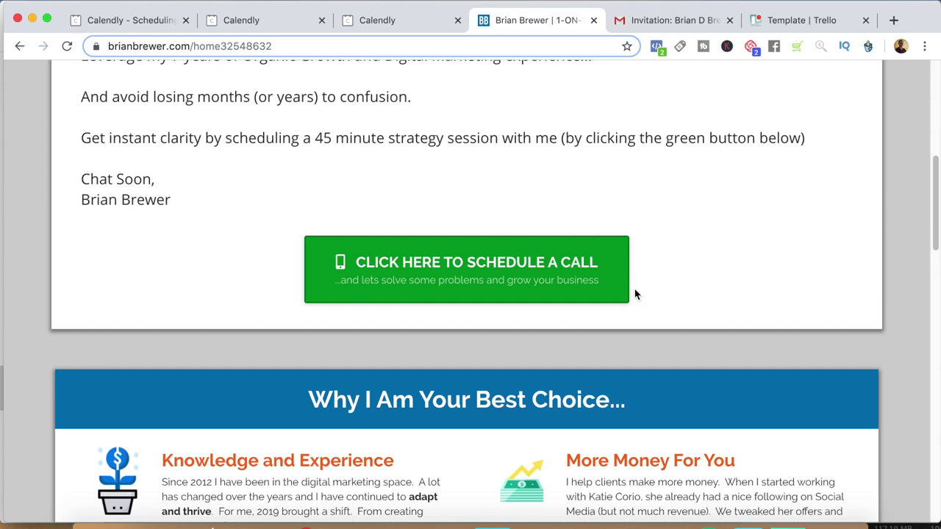
click(492, 287)
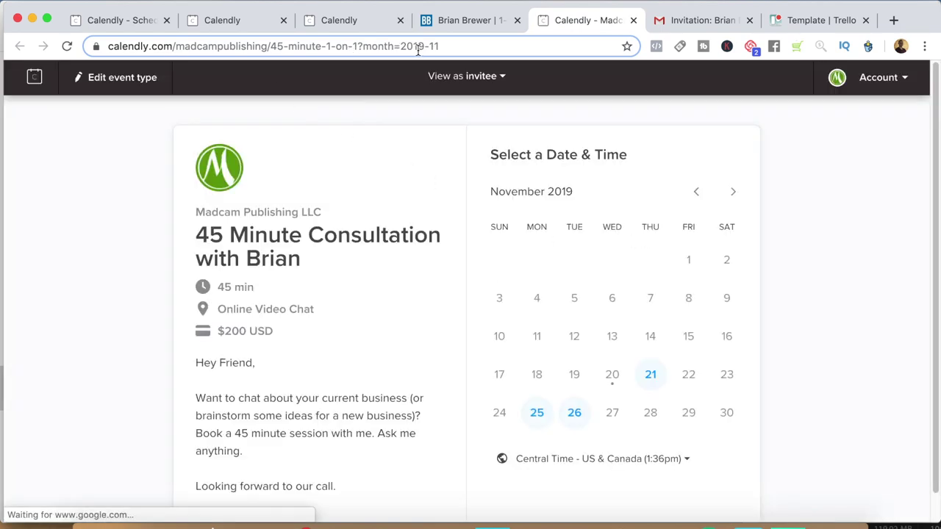
scroll(367, 298, down, 2)
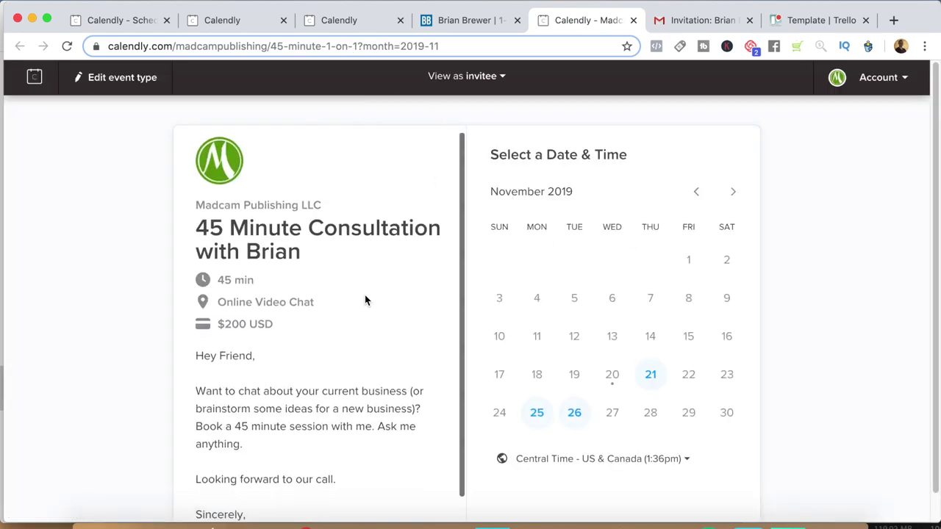
scroll(324, 309, down, 1)
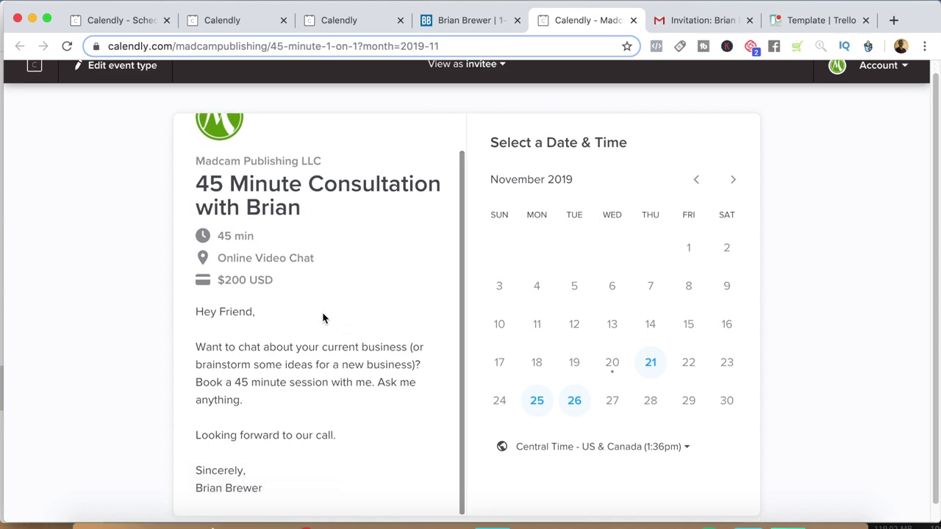
scroll(591, 358, down, 1)
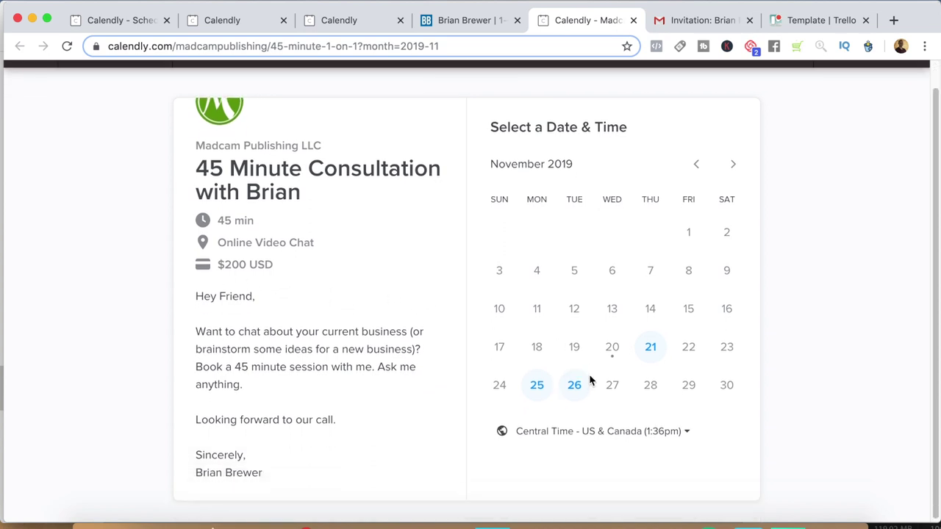
Step: Select Thursday, November 21 at 11:45am for the consultation and confirm the time slot
click(647, 352)
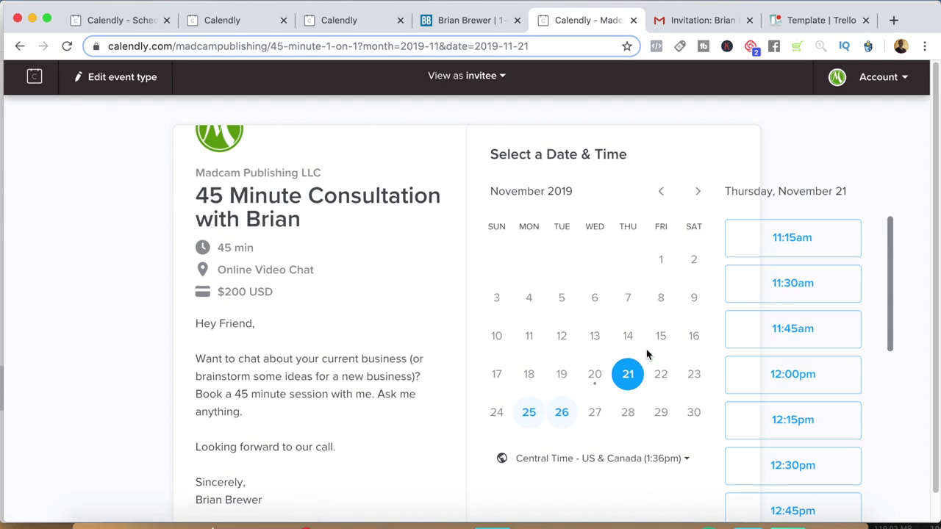
click(747, 327)
click(772, 328)
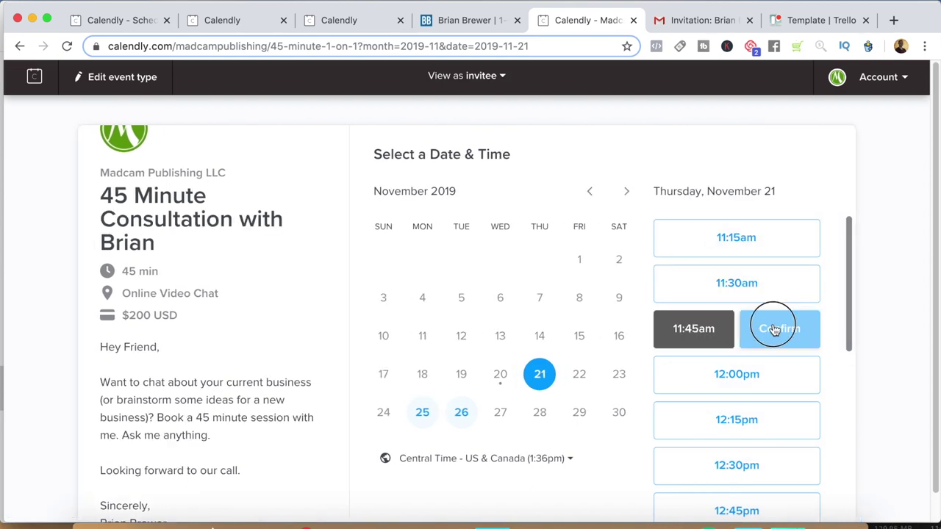
Step: Review the booking form's contact fields, text reminder option and payment information
scroll(772, 330, down, 2)
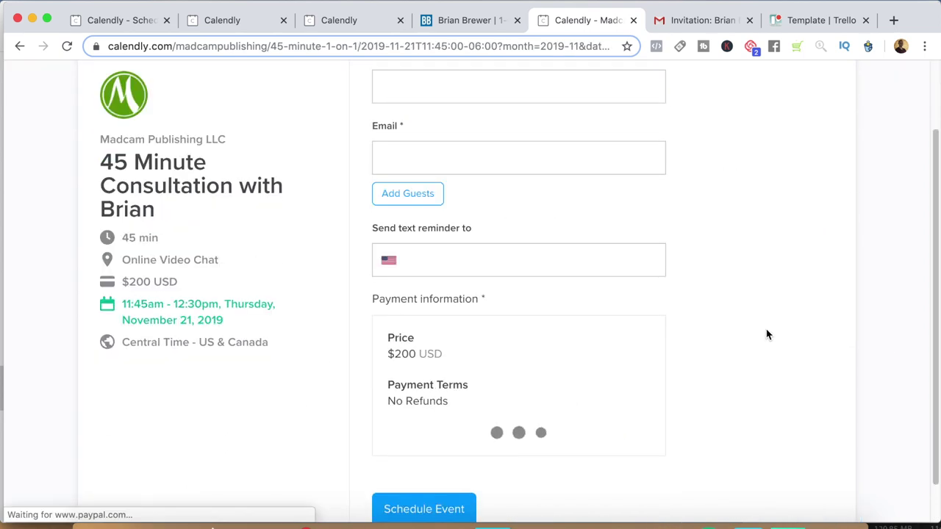
scroll(735, 327, down, 1)
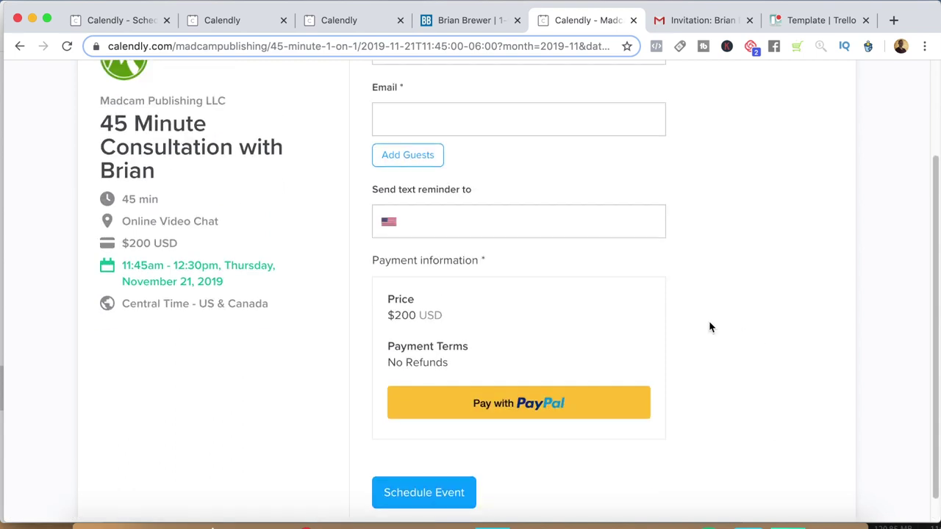
scroll(647, 308, up, 3)
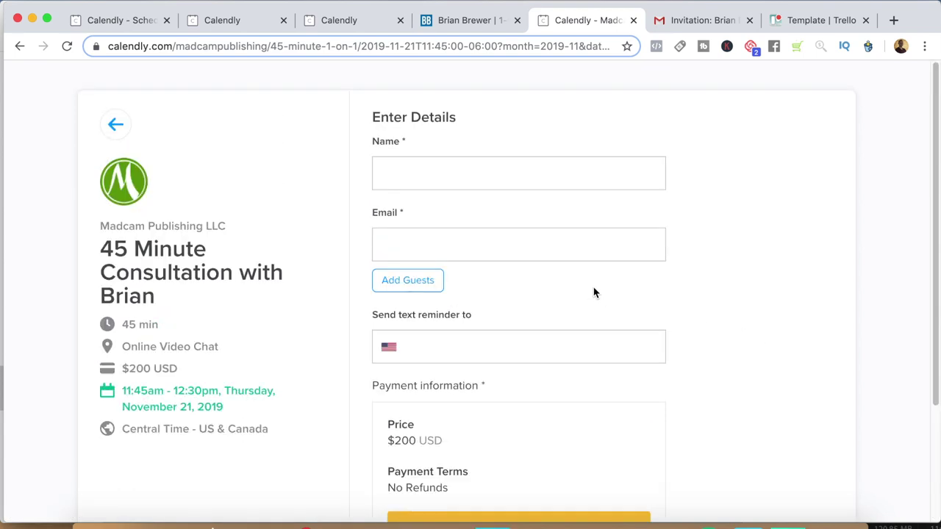
scroll(514, 447, down, 2)
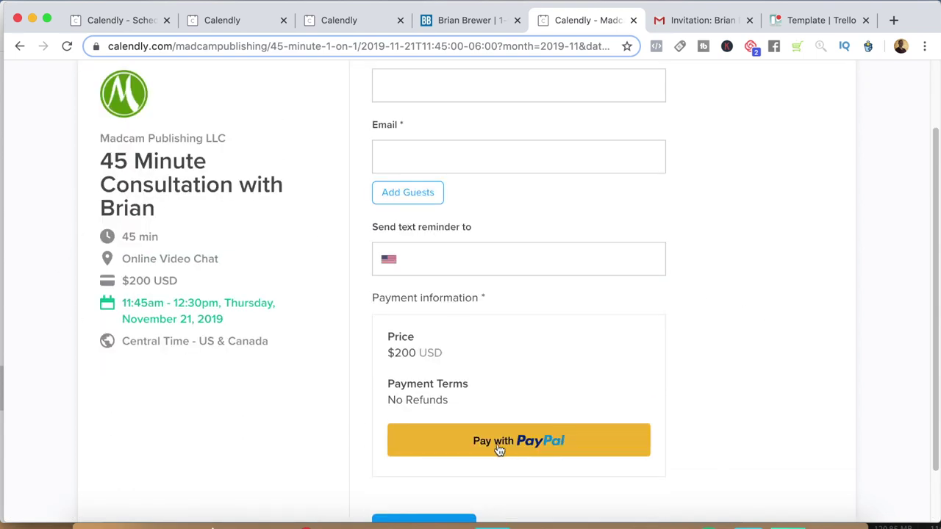
Step: Open the PayPal checkout to view its login and card payment options, and close it without paying
click(496, 445)
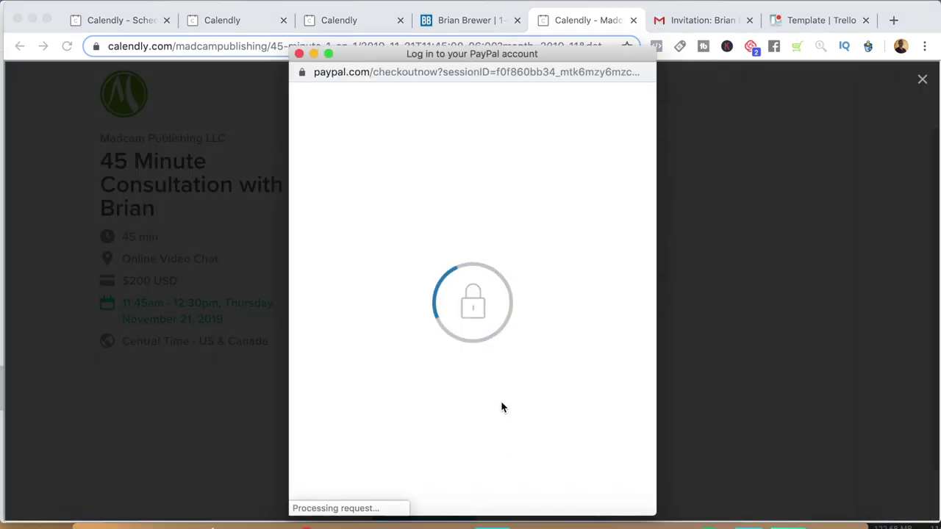
click(501, 404)
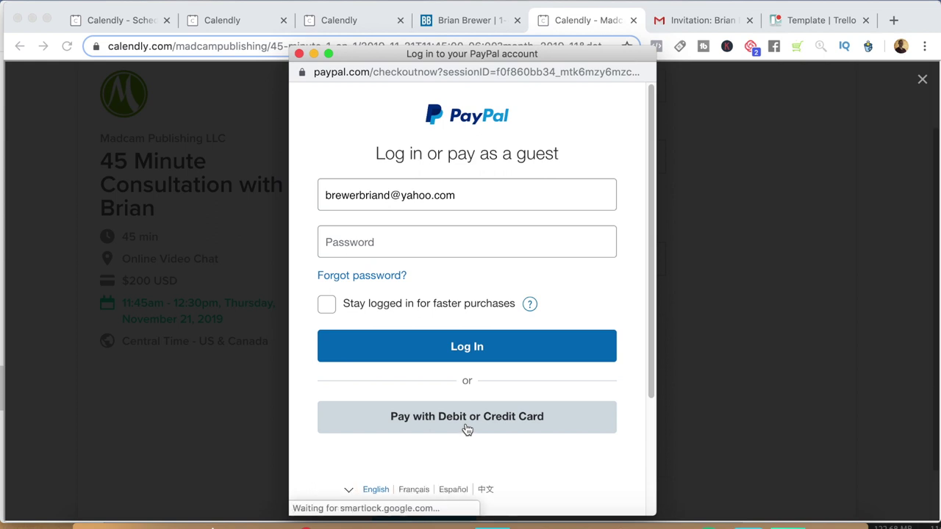
click(299, 54)
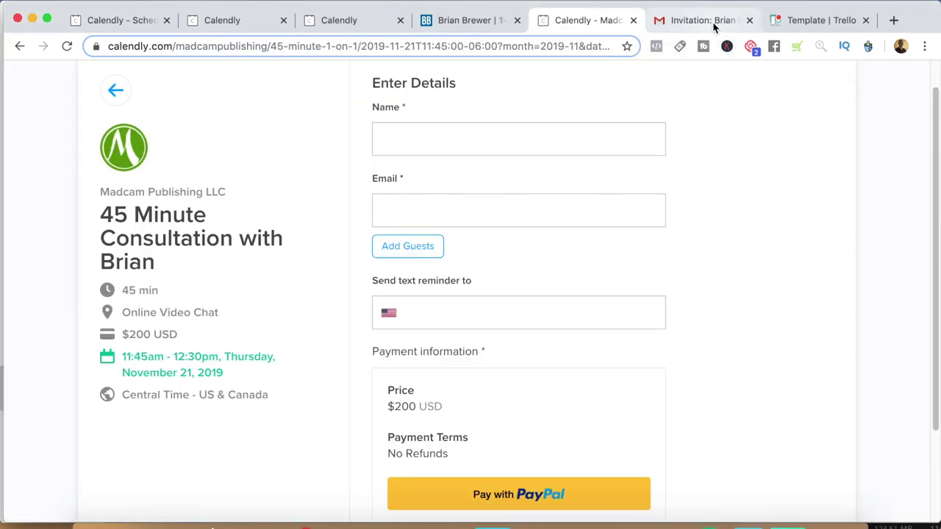
Step: Switch to Gmail and view the calendar invitation with its online meeting details
click(713, 27)
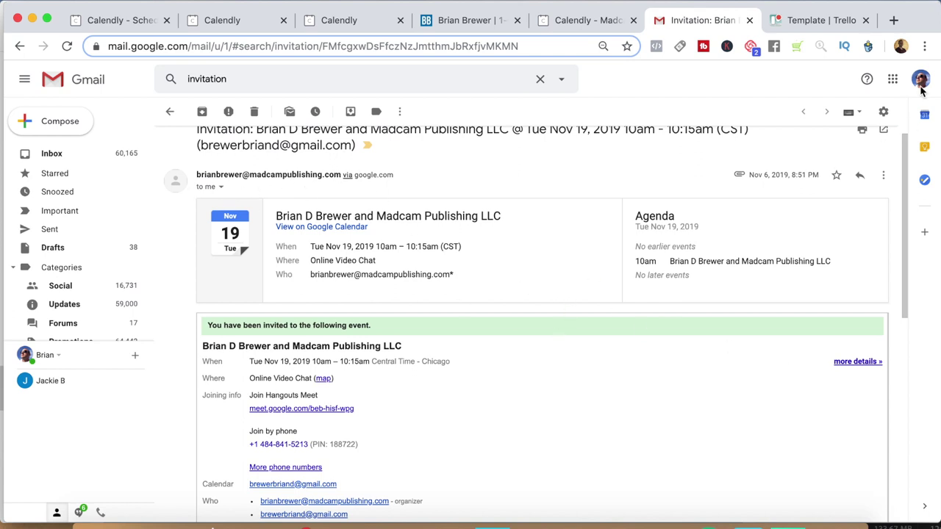
Step: Switch to Trello and add a card titled "Start a youtube channel" to the To Do list of the Template board
click(822, 31)
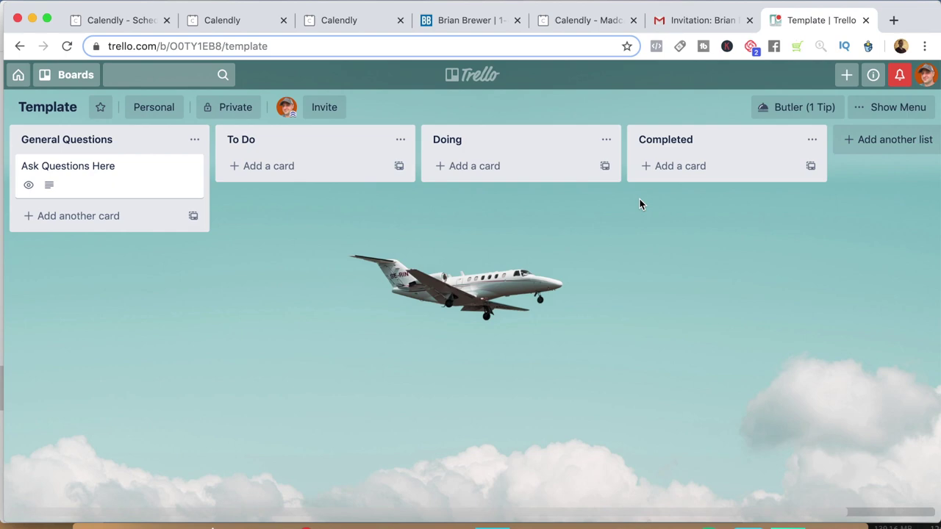
click(278, 166)
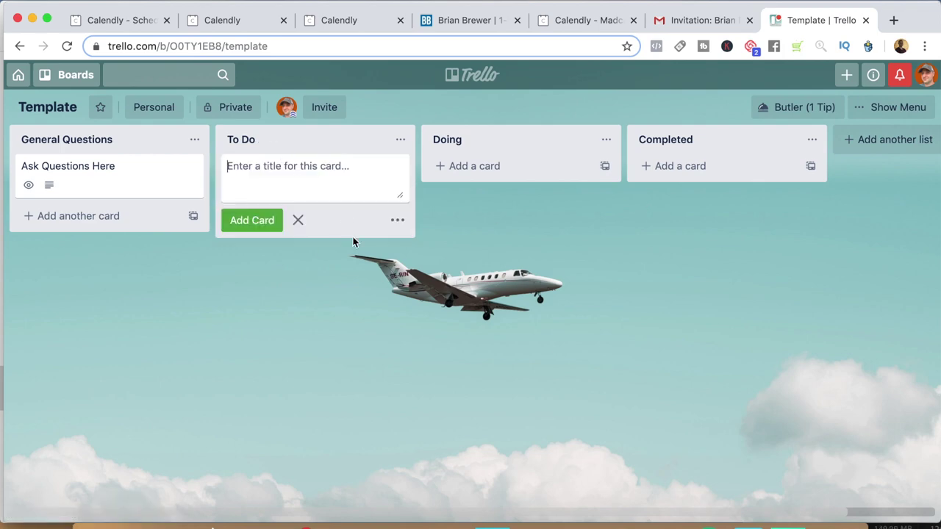
text(Start)
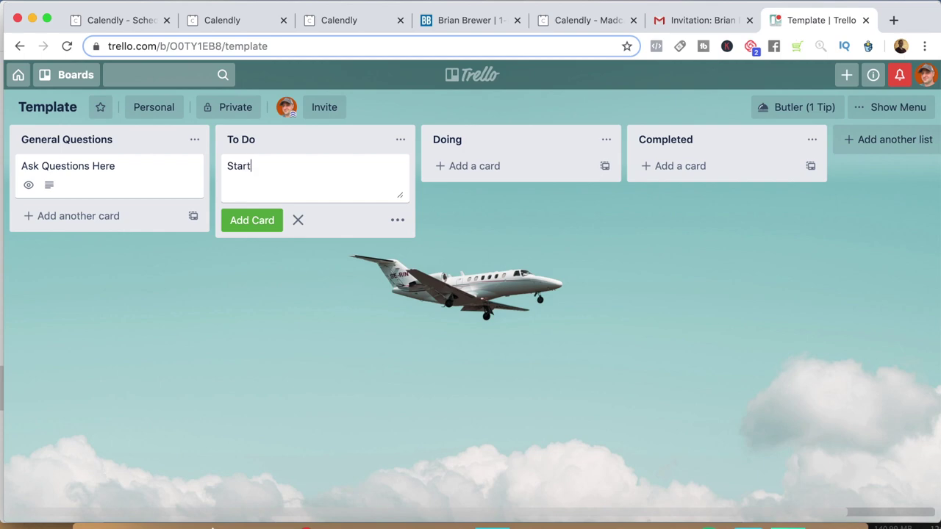
text( a youtube channel)
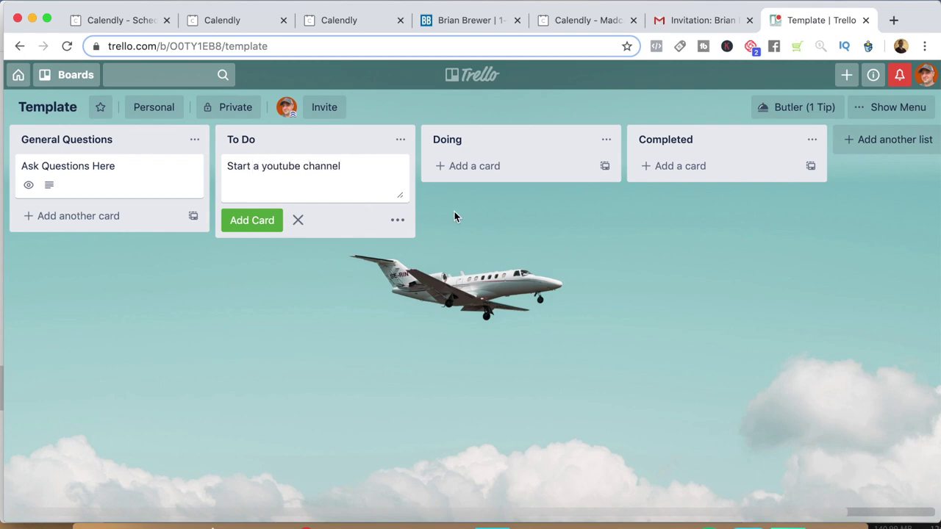
click(487, 206)
Step: Open the "Start a youtube channel" card, examine its description, activity and action options, and close it
click(343, 163)
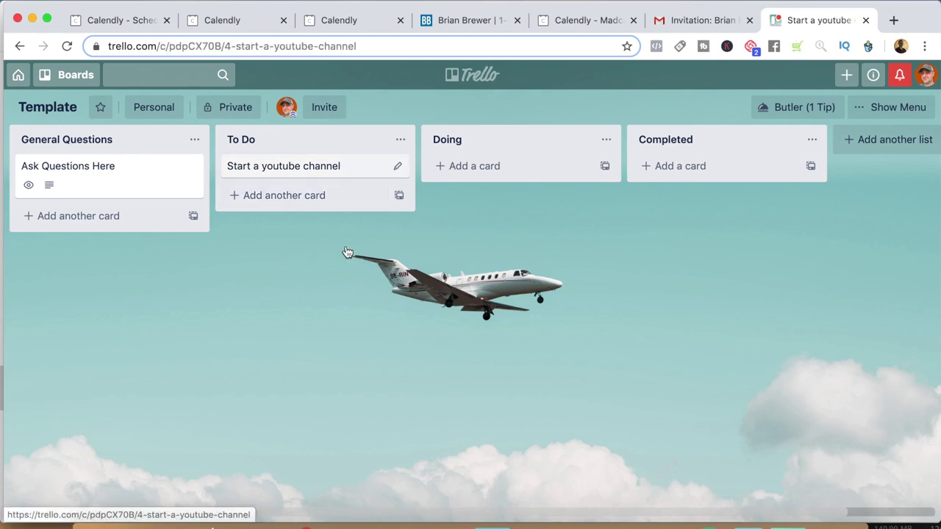
scroll(279, 326, down, 2)
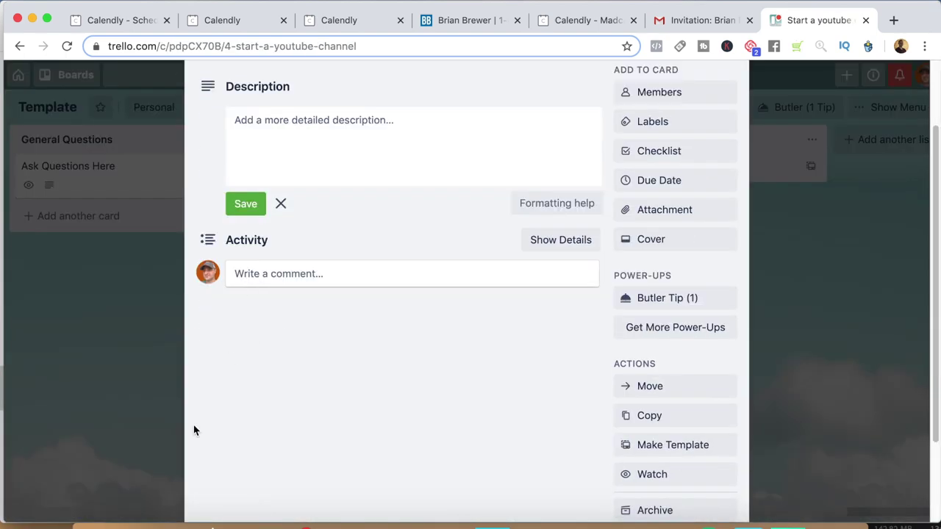
scroll(347, 373, up, 1)
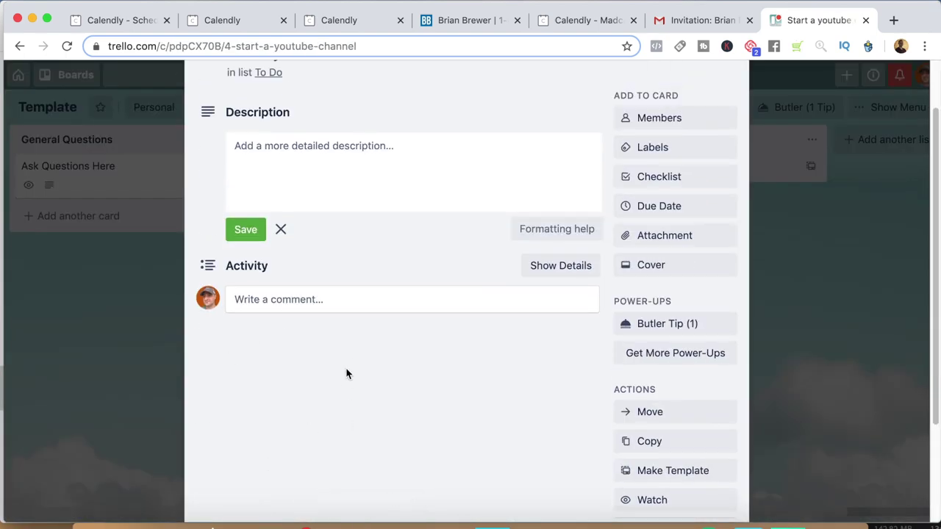
scroll(439, 279, up, 2)
right_click(709, 197)
click(750, 192)
click(730, 113)
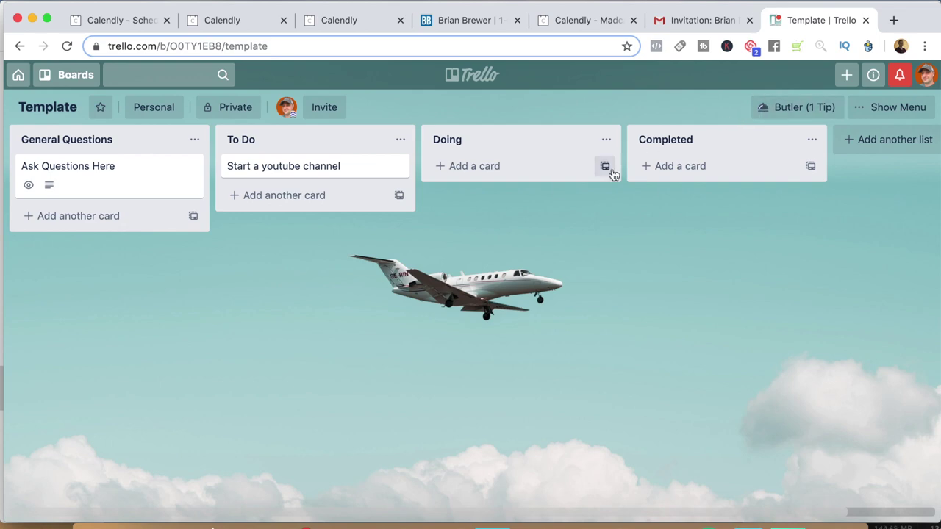
Step: Move the "Start a youtube channel" card from To Do to Doing and on to Completed
drag(321, 169, 504, 168)
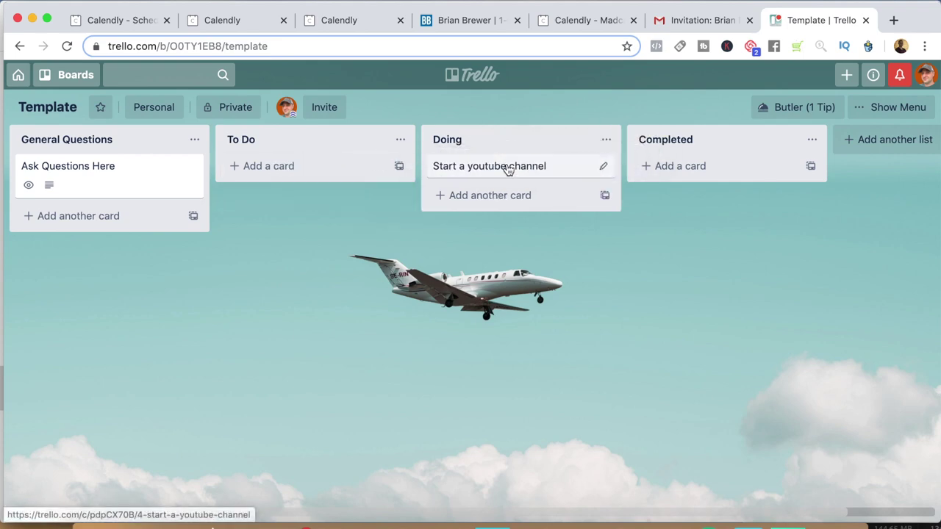
drag(507, 169, 678, 158)
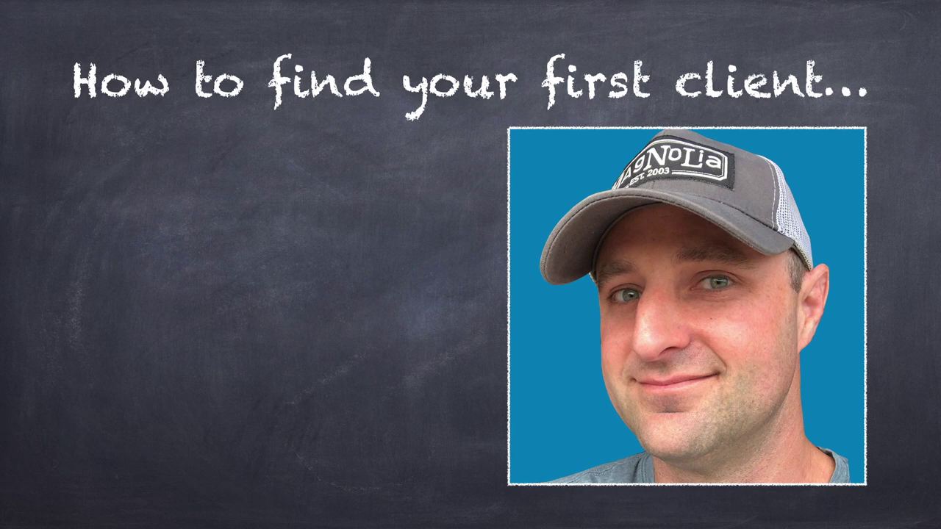
key(Right)
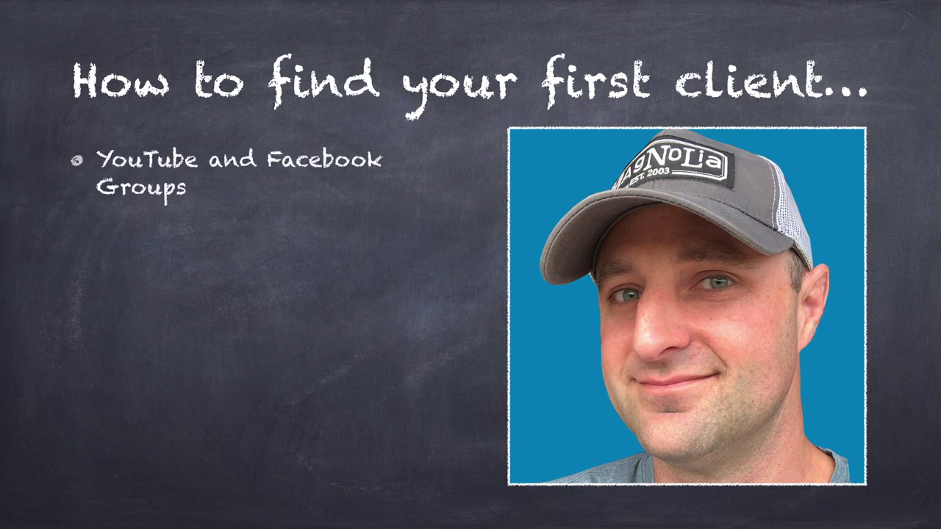